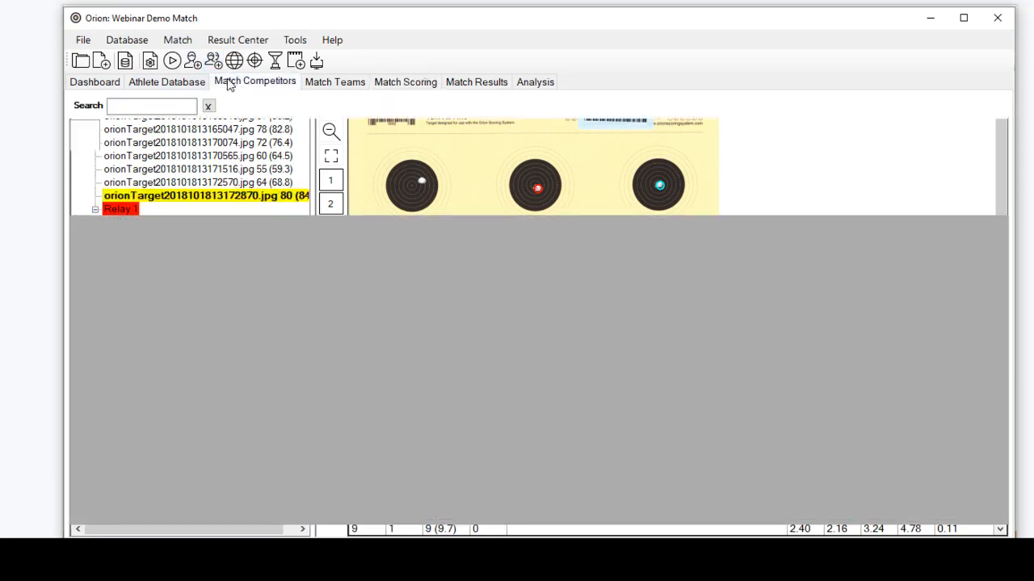
# Examine the available commands, including Print Labels, for the second competitor in the Match Competitors list
pyautogui.click(78, 177)
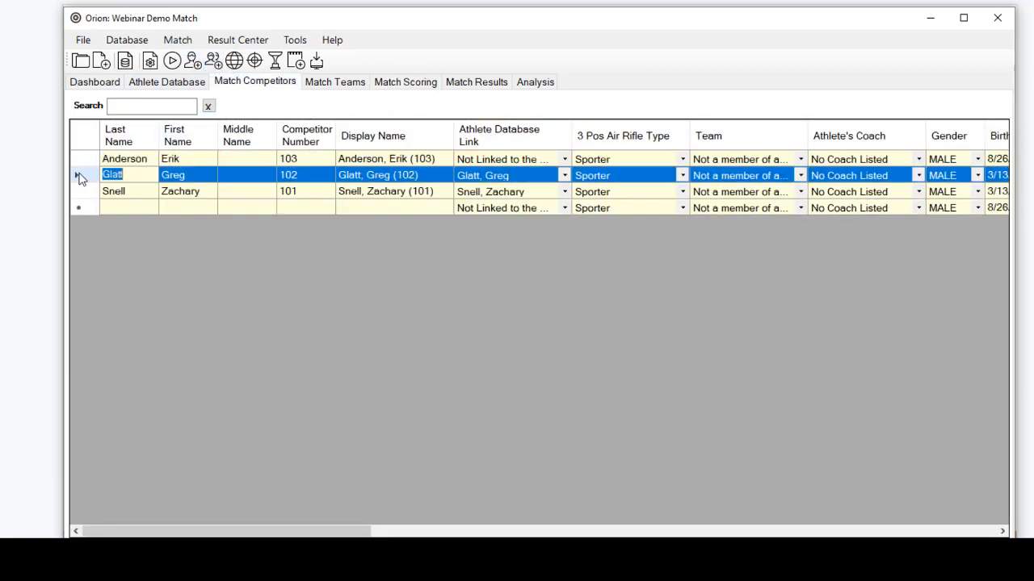
pyautogui.rightClick(80, 176)
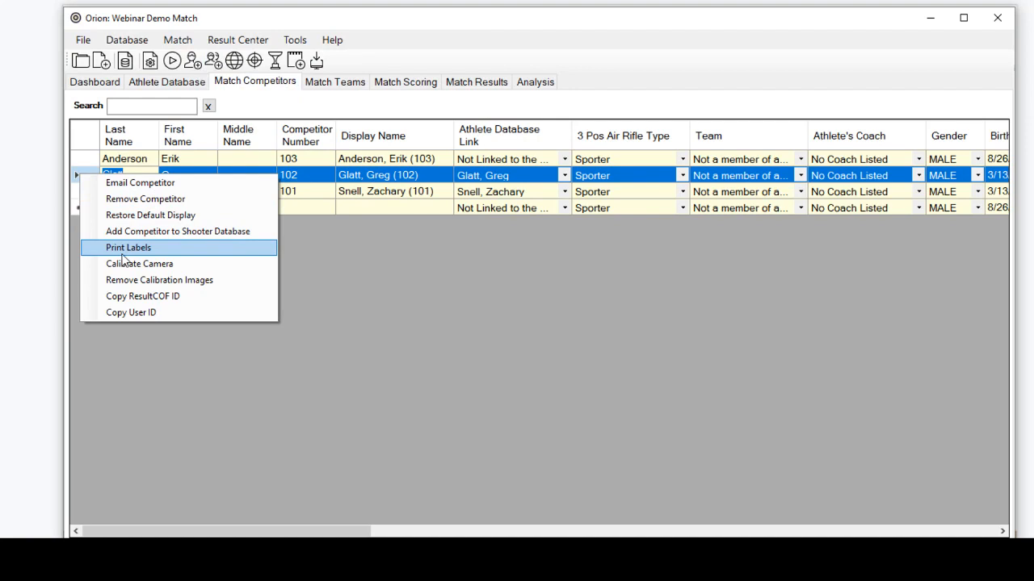
pyautogui.click(436, 285)
# Start printing barcode labels for the second and third match competitors together, and cancel at the print confirmation
pyautogui.click(85, 198)
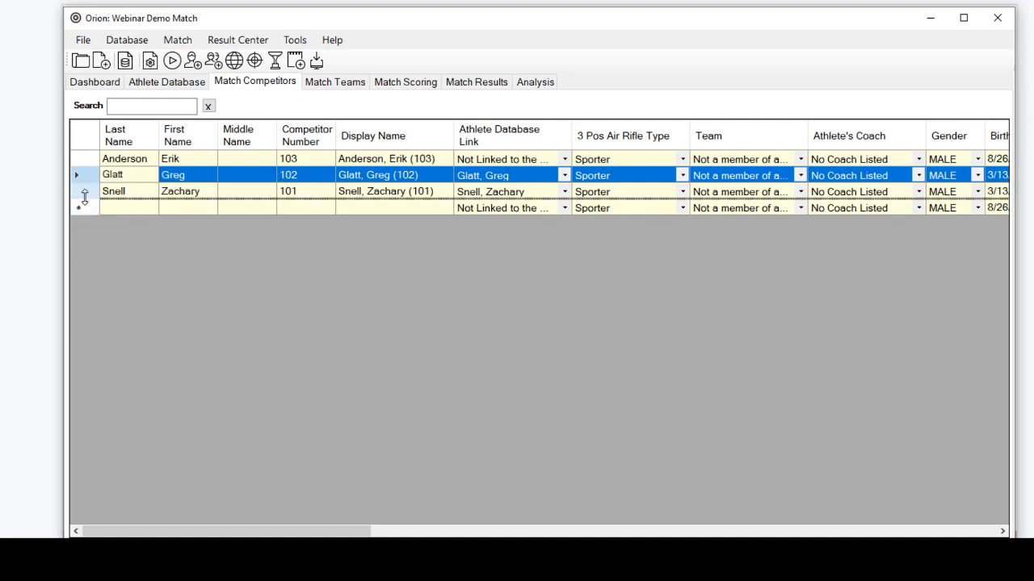
pyautogui.keyDown('ctrl'); pyautogui.click(80, 192); pyautogui.keyUp('ctrl')
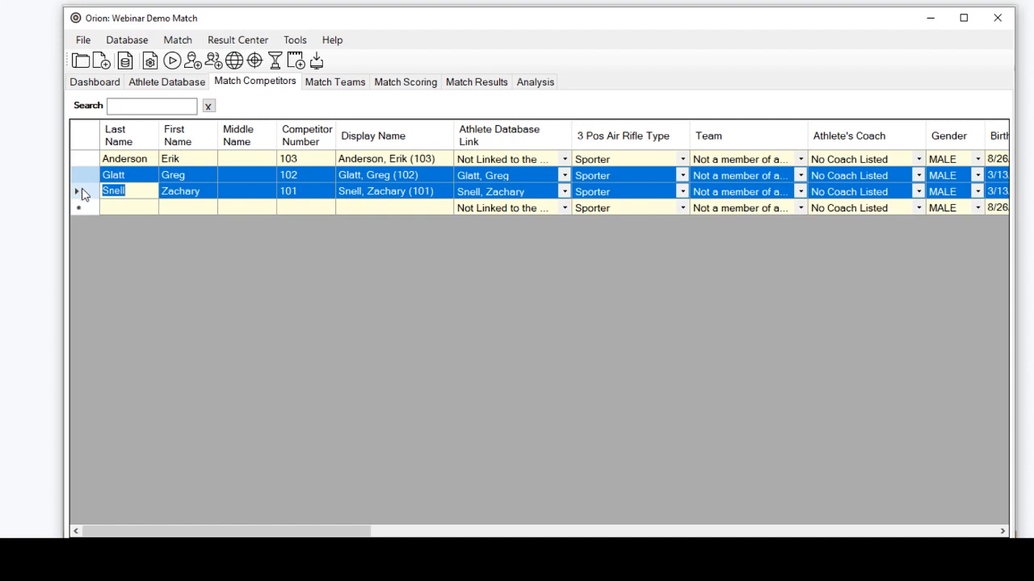
pyautogui.rightClick(102, 221)
pyautogui.rightClick(86, 180)
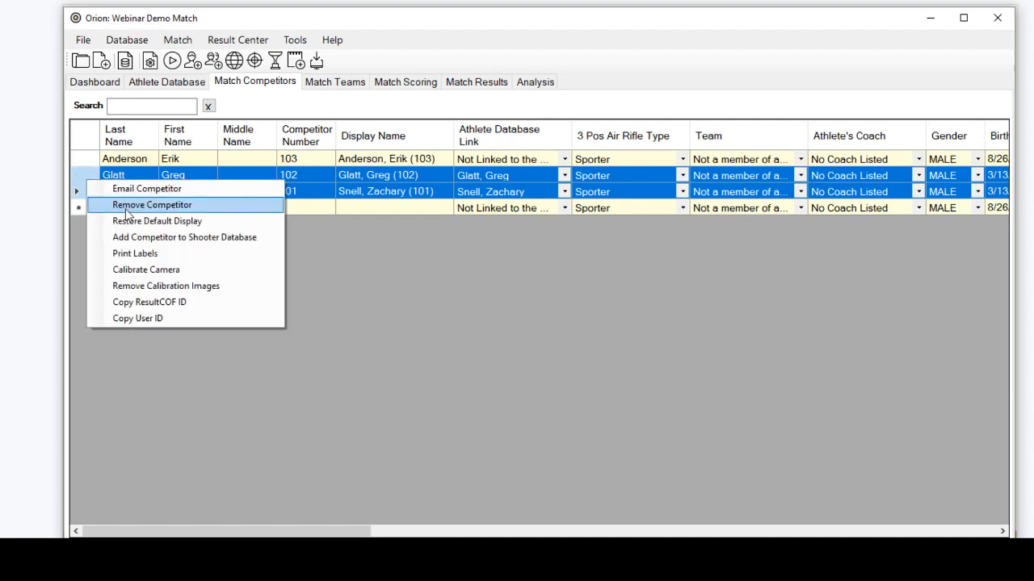
pyautogui.click(132, 255)
pyautogui.moveTo(39, 26); pyautogui.dragTo(403, 234)
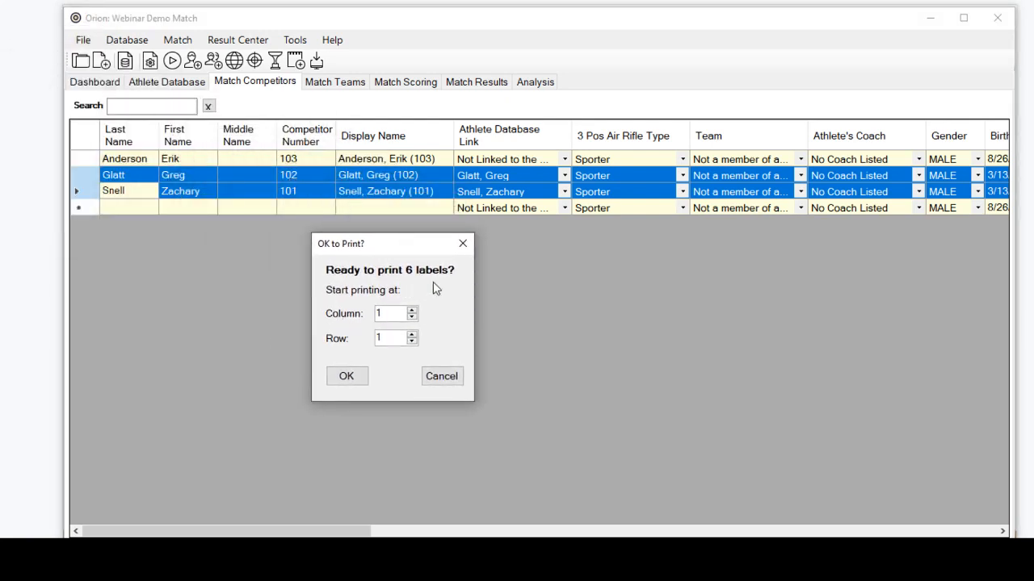
pyautogui.click(440, 384)
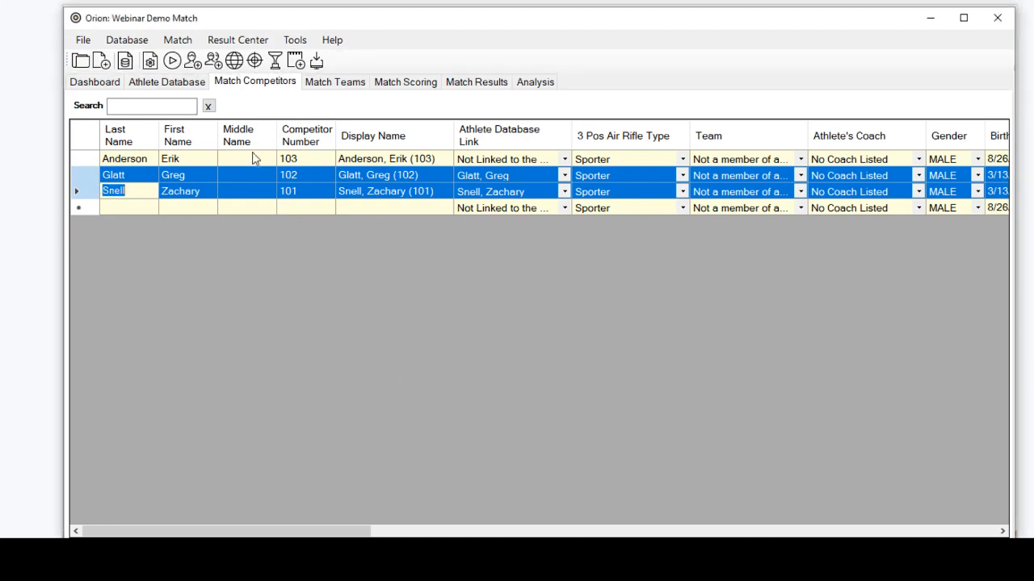
# Review the Course Of Fire settings in the match properties, and close them without saving
pyautogui.click(177, 39)
pyautogui.click(201, 57)
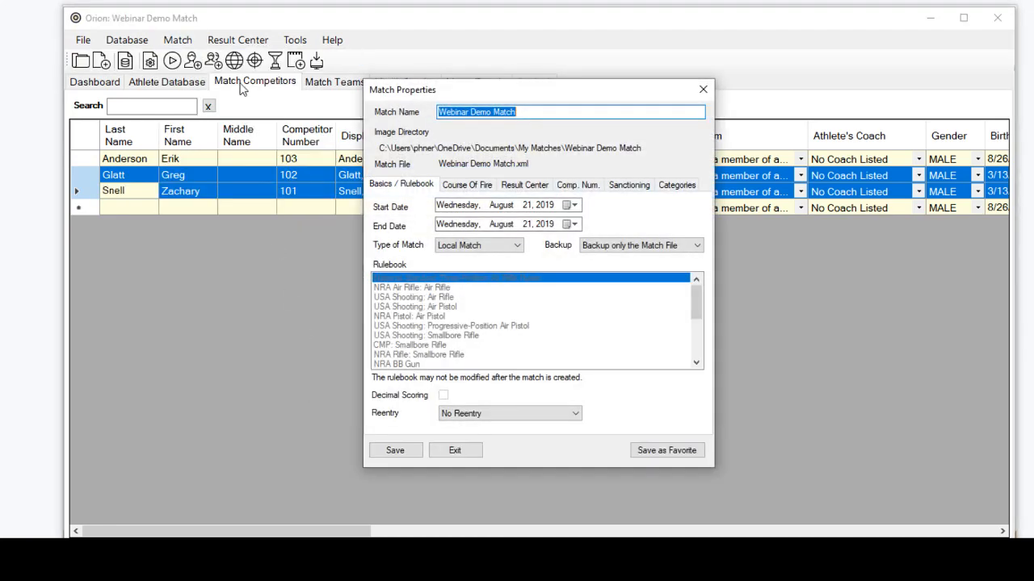
pyautogui.click(468, 184)
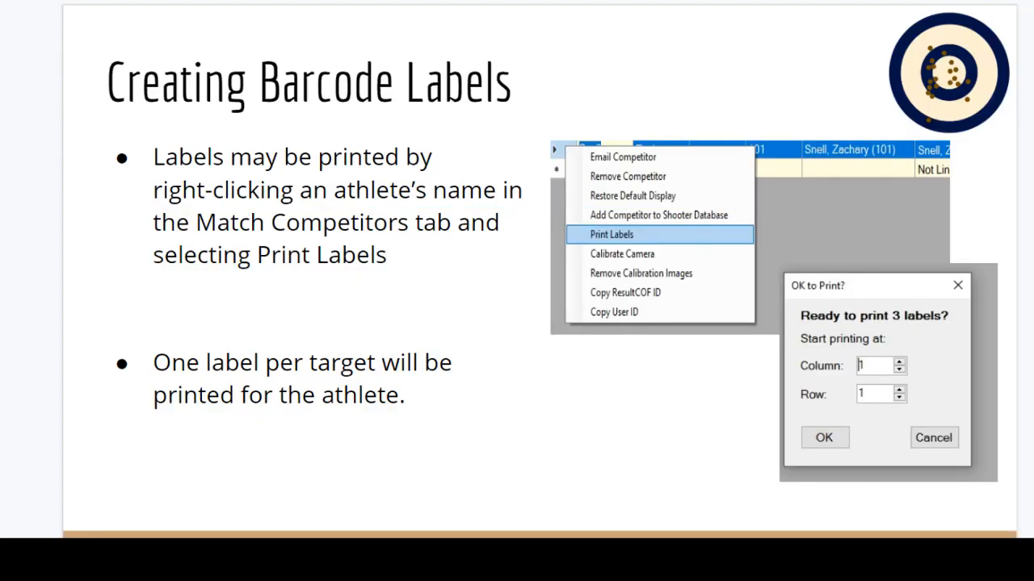
pyautogui.scroll(-1, 436, 296)
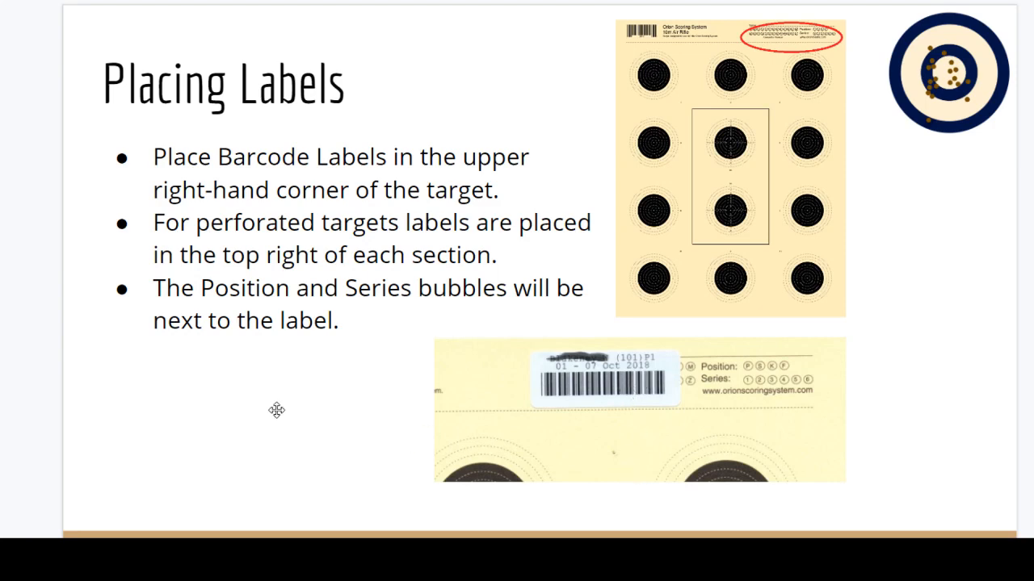
pyautogui.press('Down')
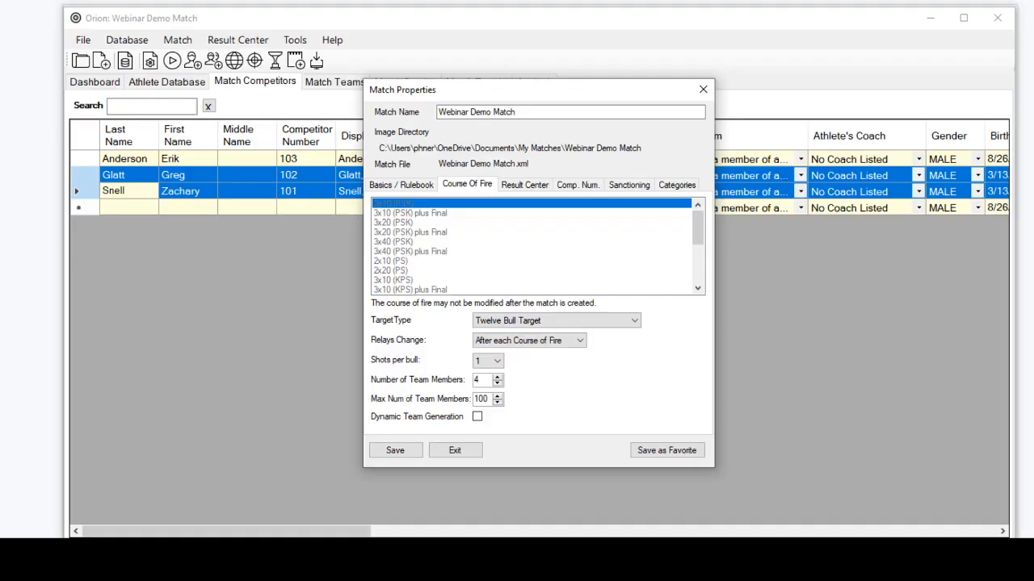
pyautogui.click(703, 91)
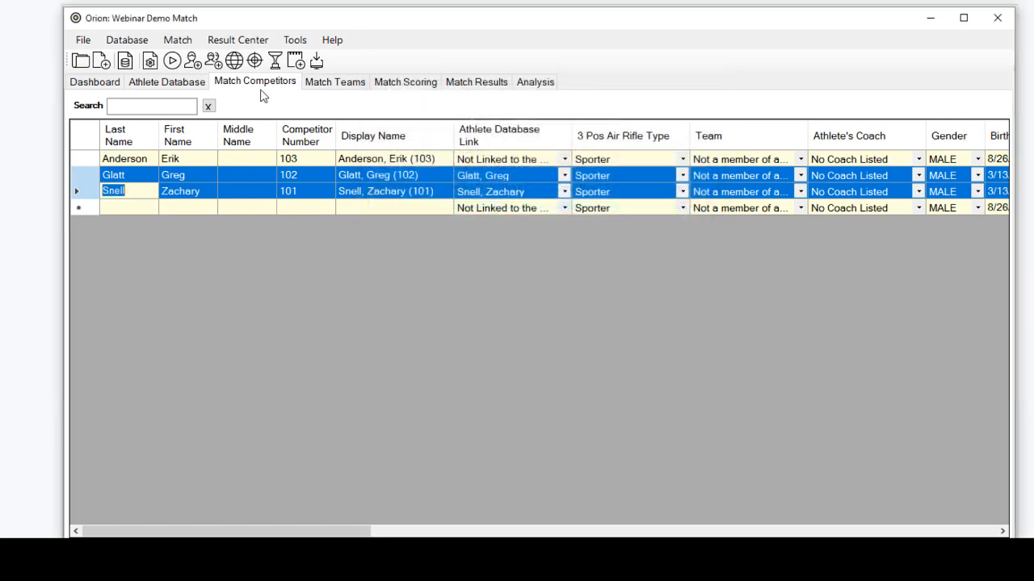
# Examine the Print Labels options for the first athlete in the Athlete Database, and return to the match competitors
pyautogui.click(135, 84)
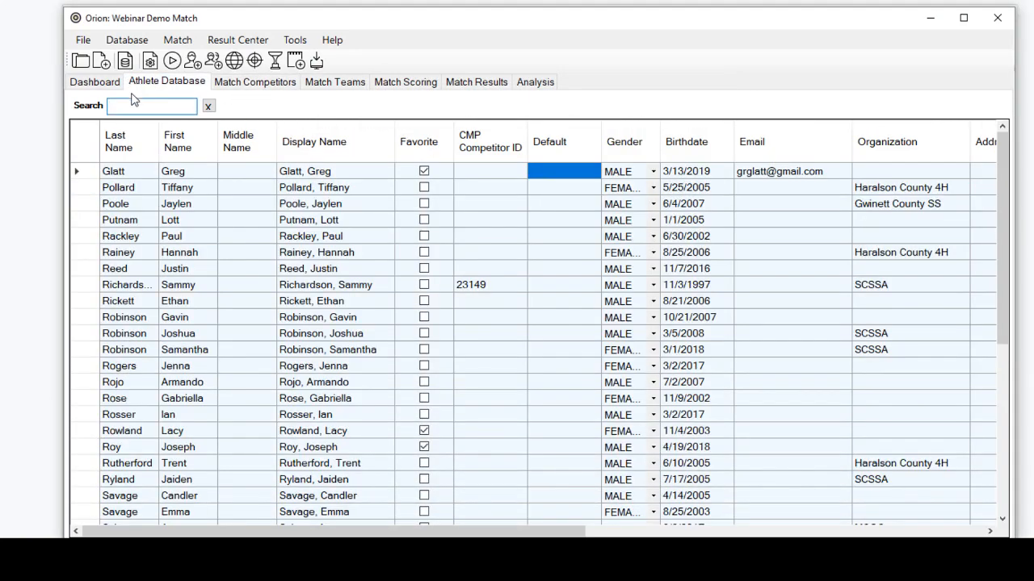
pyautogui.click(86, 172)
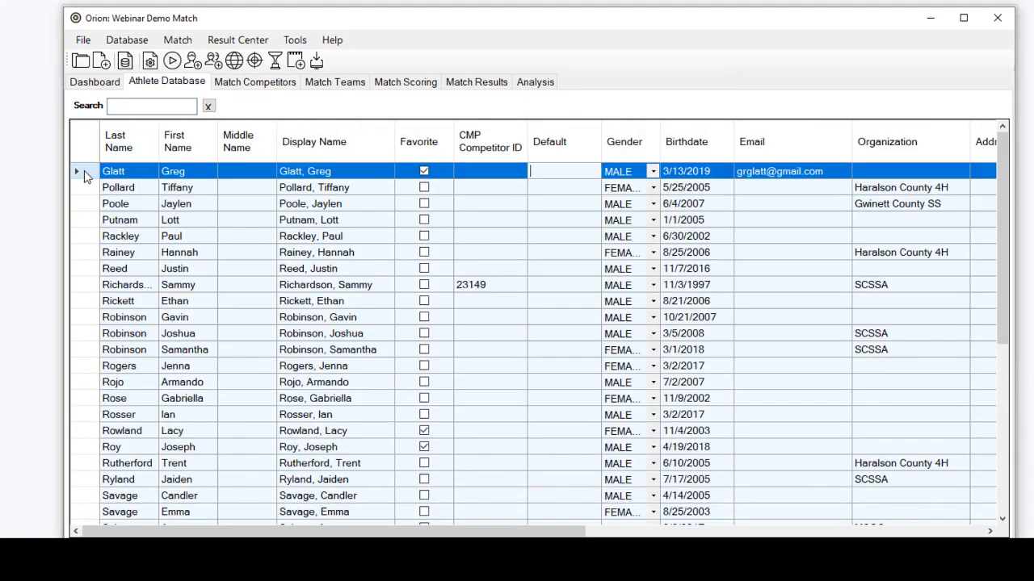
pyautogui.rightClick(85, 174)
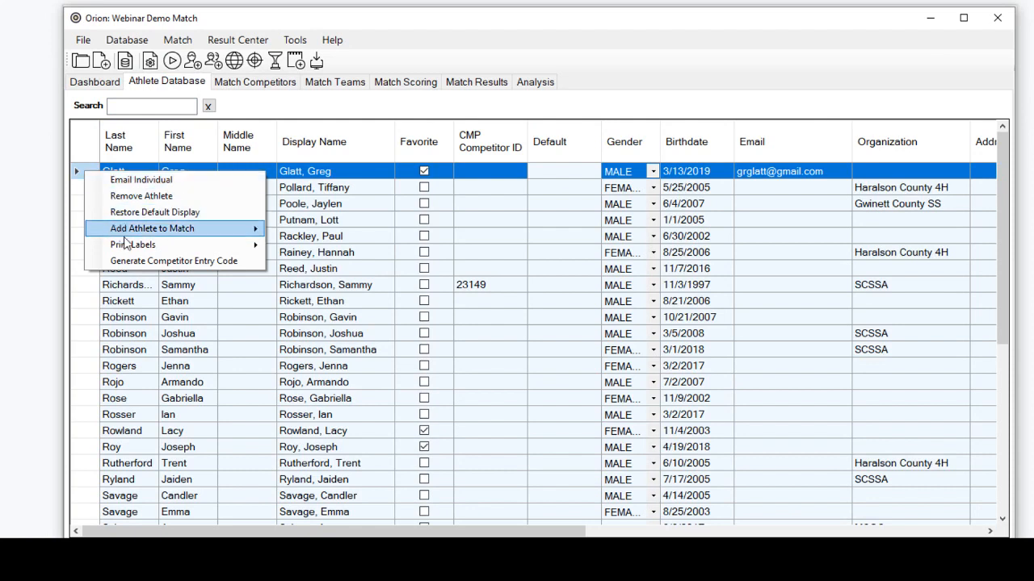
pyautogui.moveTo(129, 246)
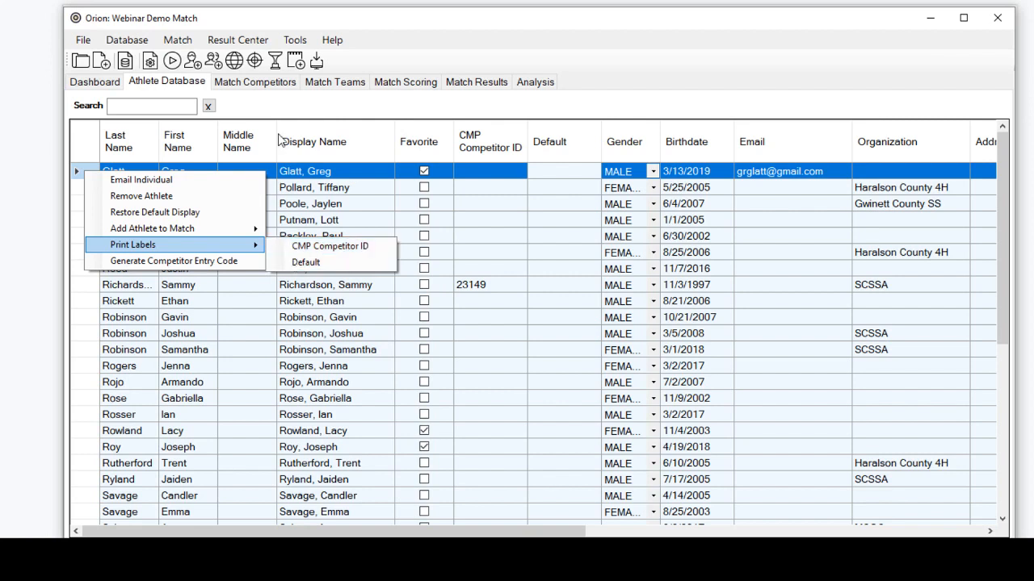
pyautogui.click(270, 83)
pyautogui.press('Tab')
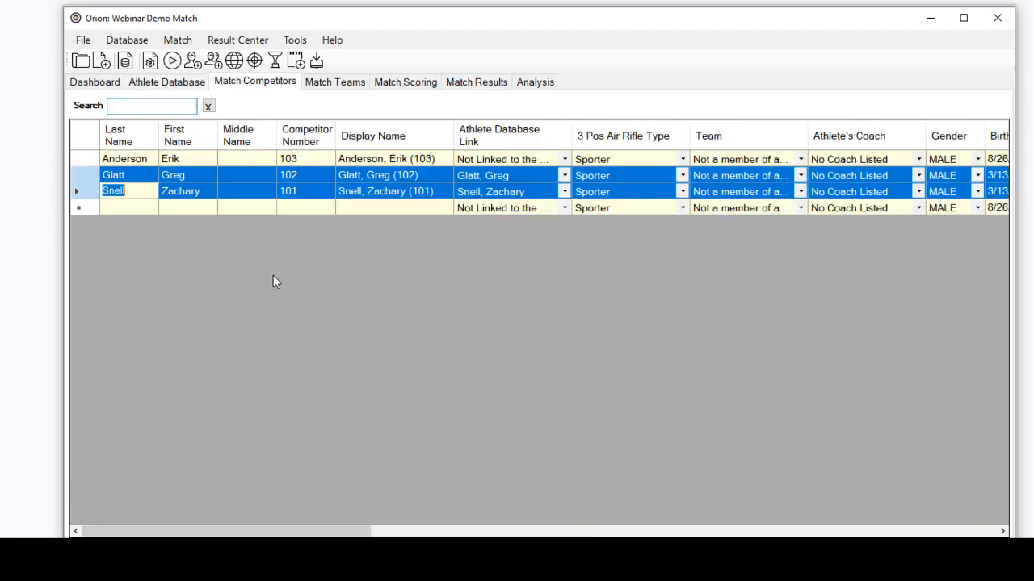
# Try the CMP Competitor ID membership field as default competitor number, restore sequential numbering, and exit the match properties without saving
pyautogui.click(164, 46)
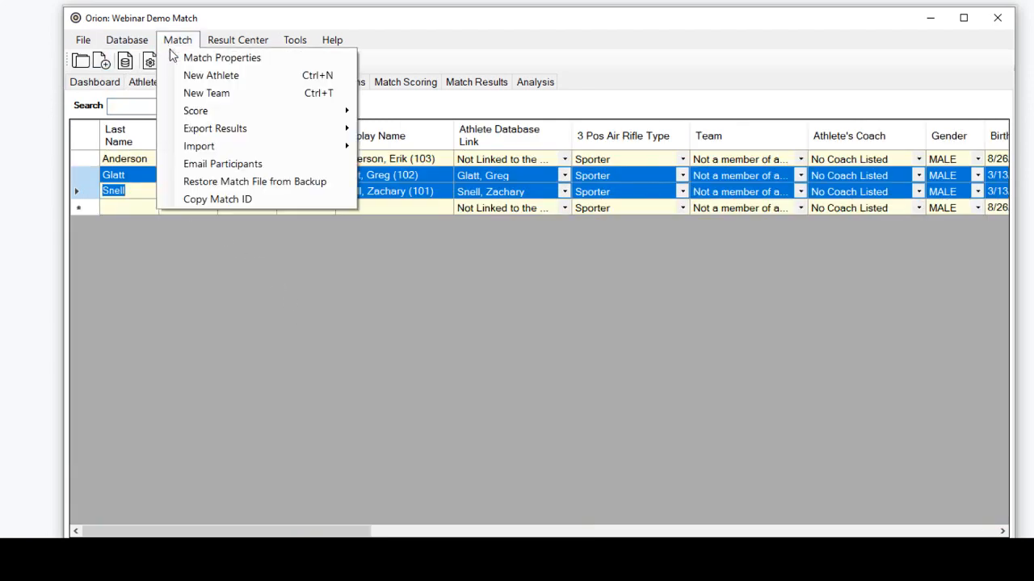
pyautogui.click(219, 57)
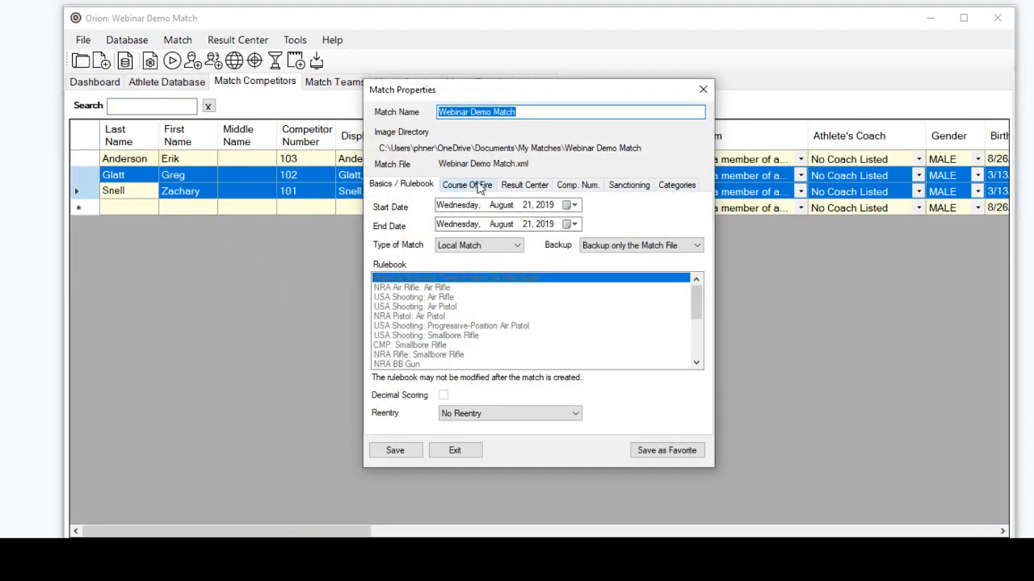
pyautogui.click(575, 187)
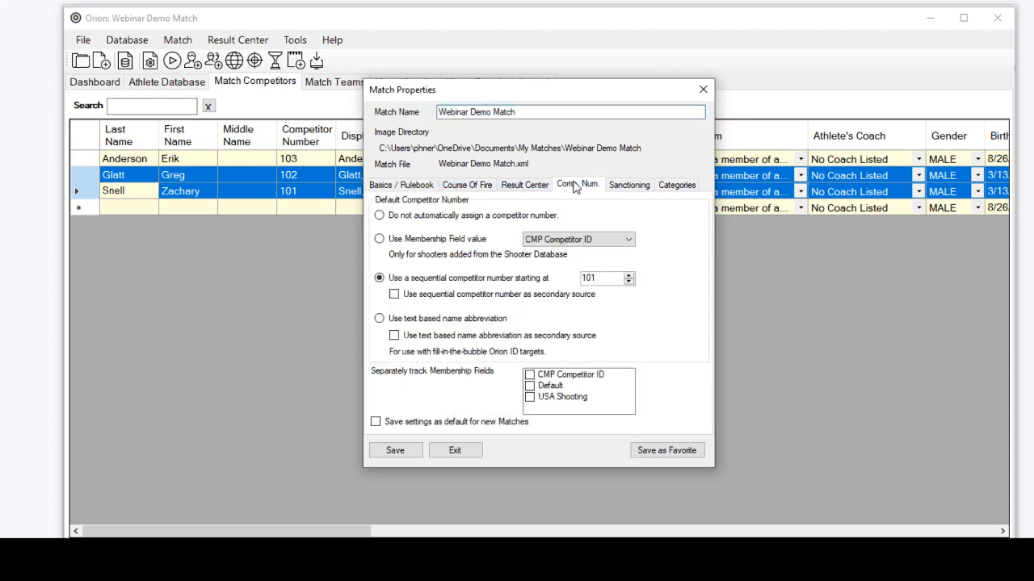
pyautogui.click(380, 240)
pyautogui.click(628, 243)
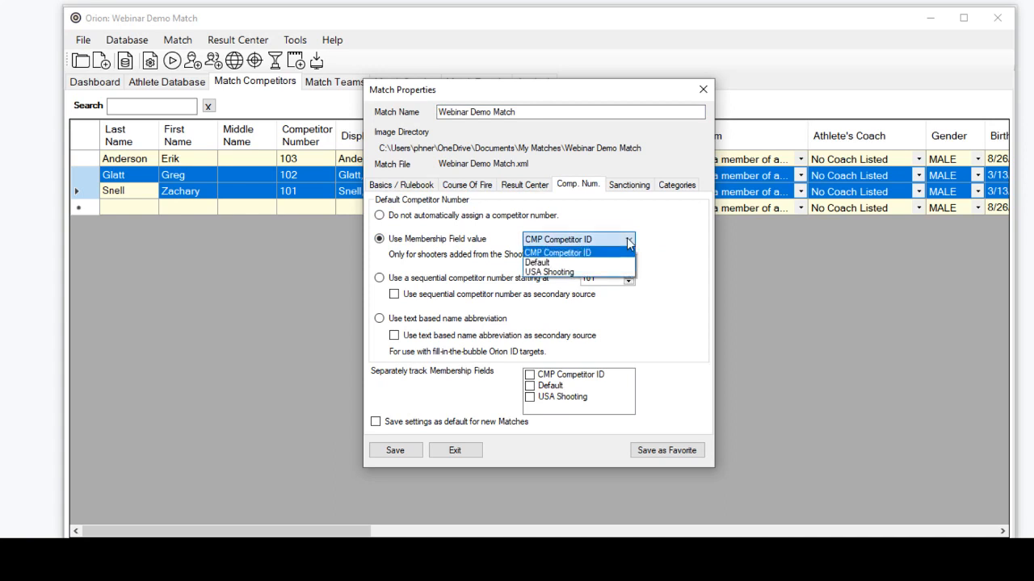
pyautogui.click(629, 239)
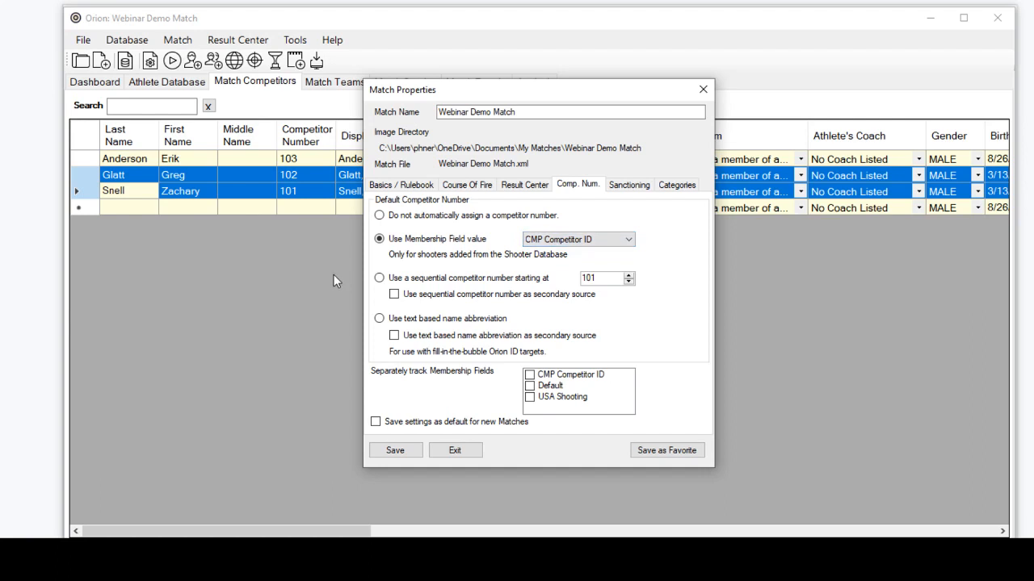
pyautogui.click(380, 278)
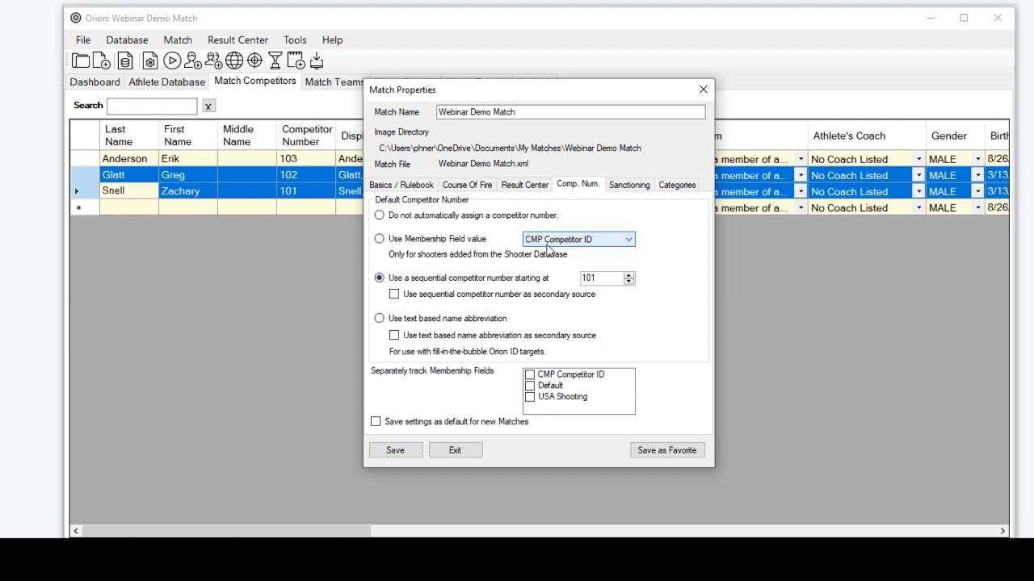
pyautogui.click(449, 444)
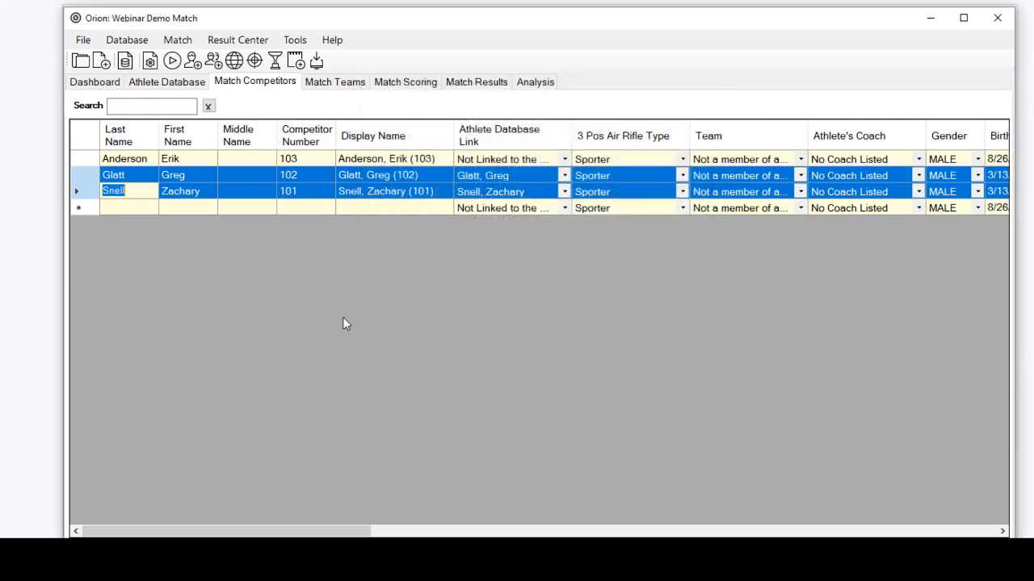
pyautogui.click(299, 191)
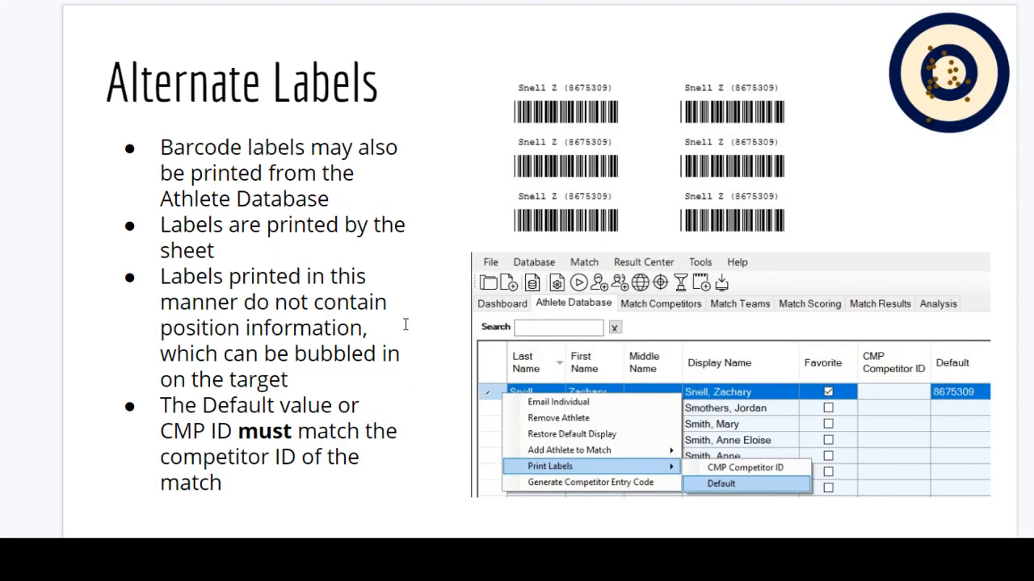
pyautogui.scroll(-1, 405, 325)
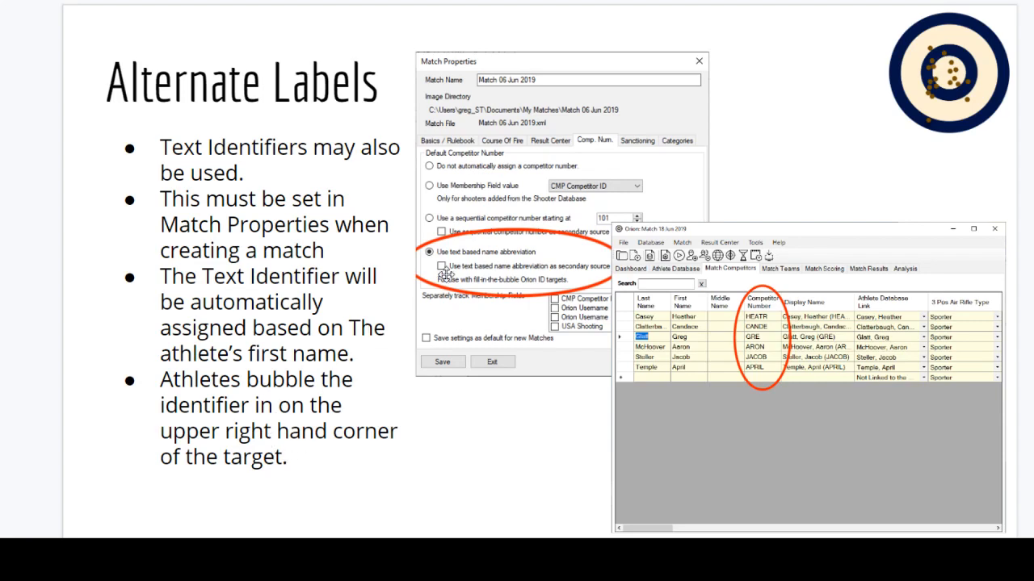
pyautogui.scroll(-2, 457, 256)
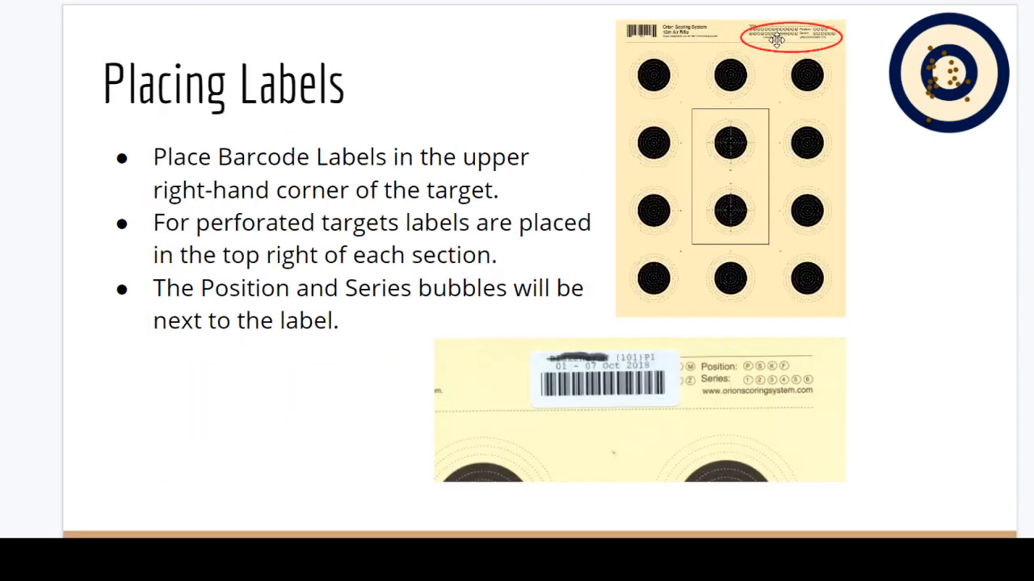
pyautogui.scroll(-2, 344, 256)
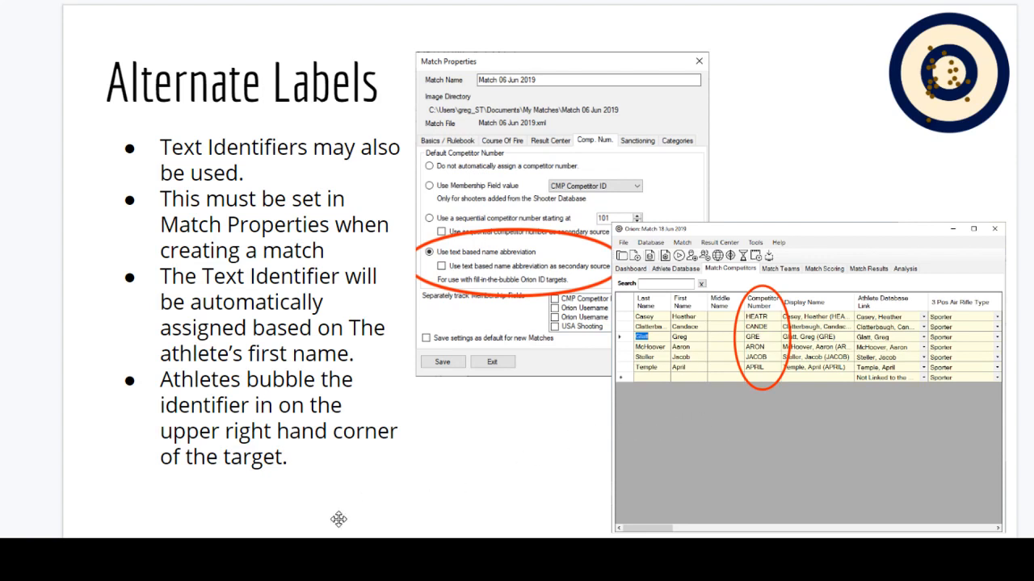
# Choose the text based name abbreviation as the default competitor number in the match properties
pyautogui.click(279, 555)
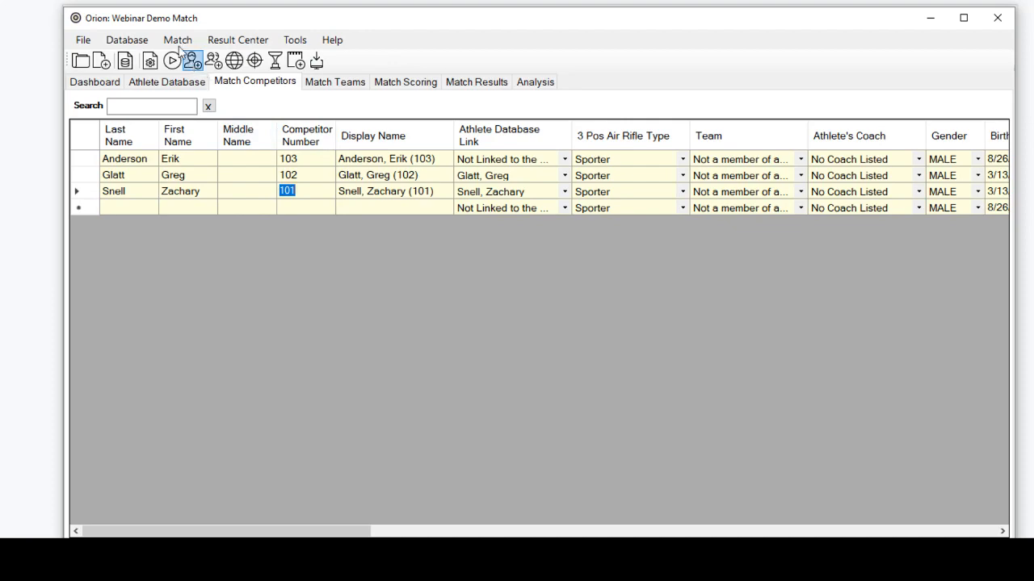
pyautogui.click(178, 41)
pyautogui.click(185, 59)
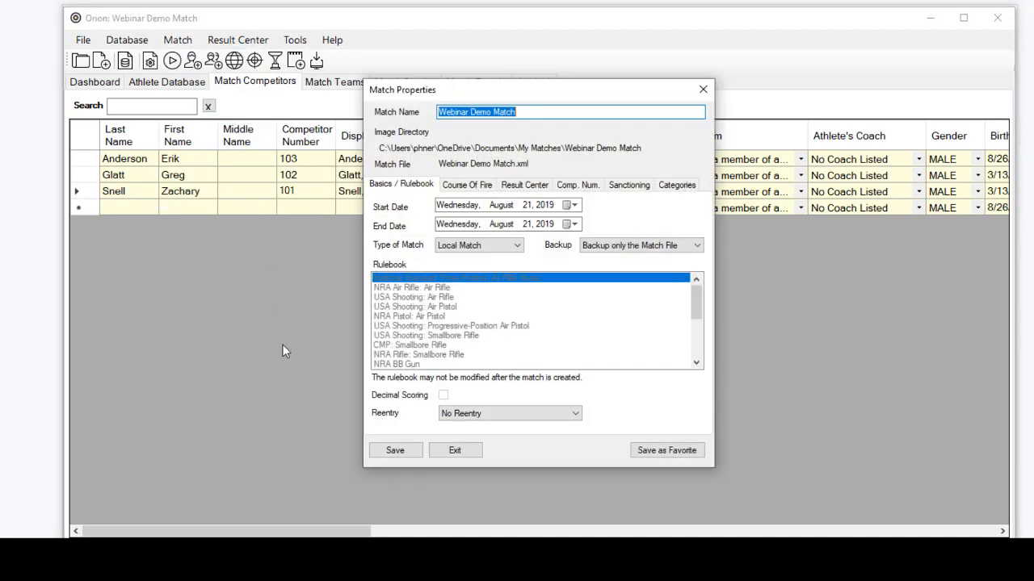
pyautogui.click(565, 185)
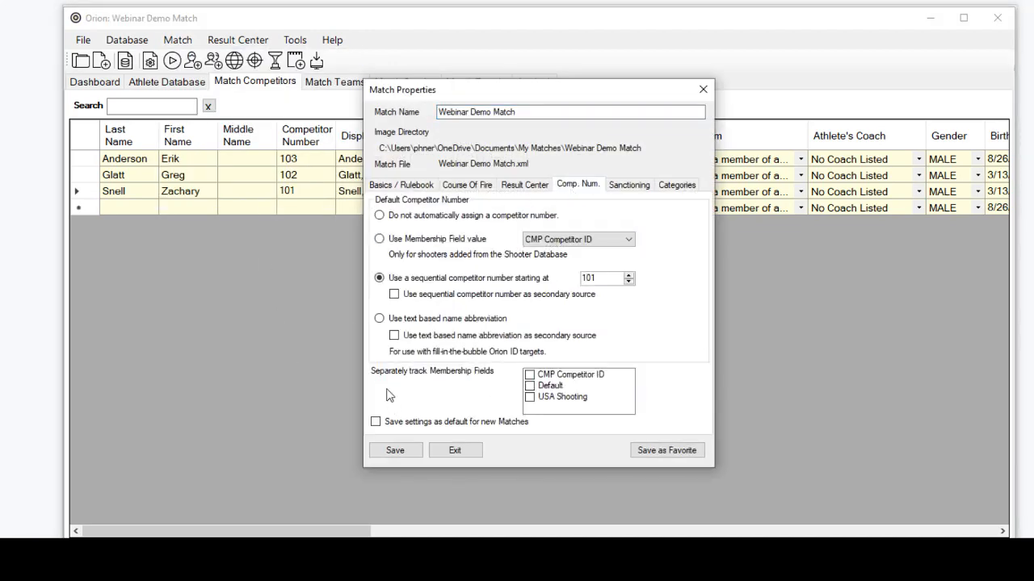
pyautogui.click(379, 319)
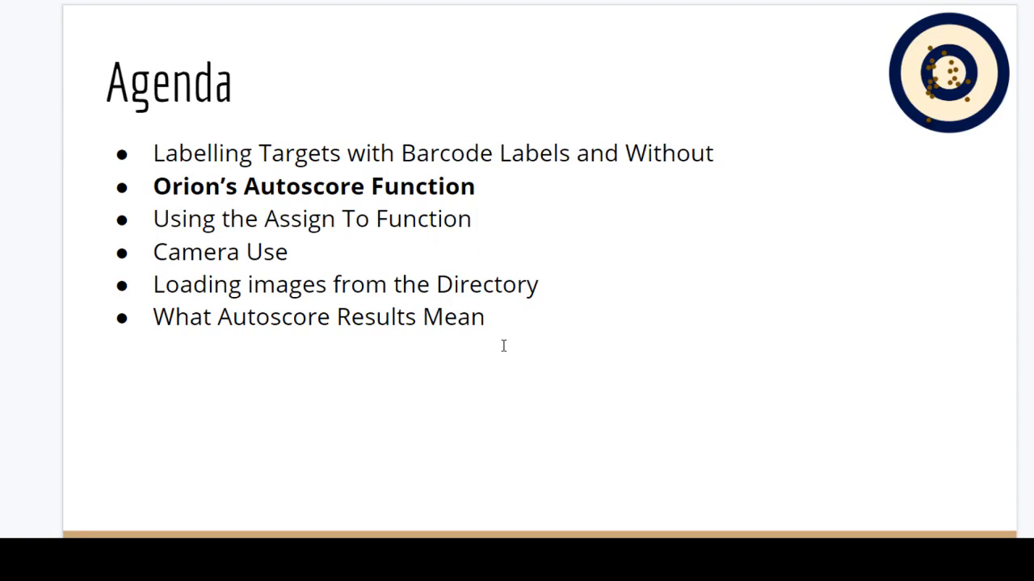
pyautogui.scroll(-1, 503, 346)
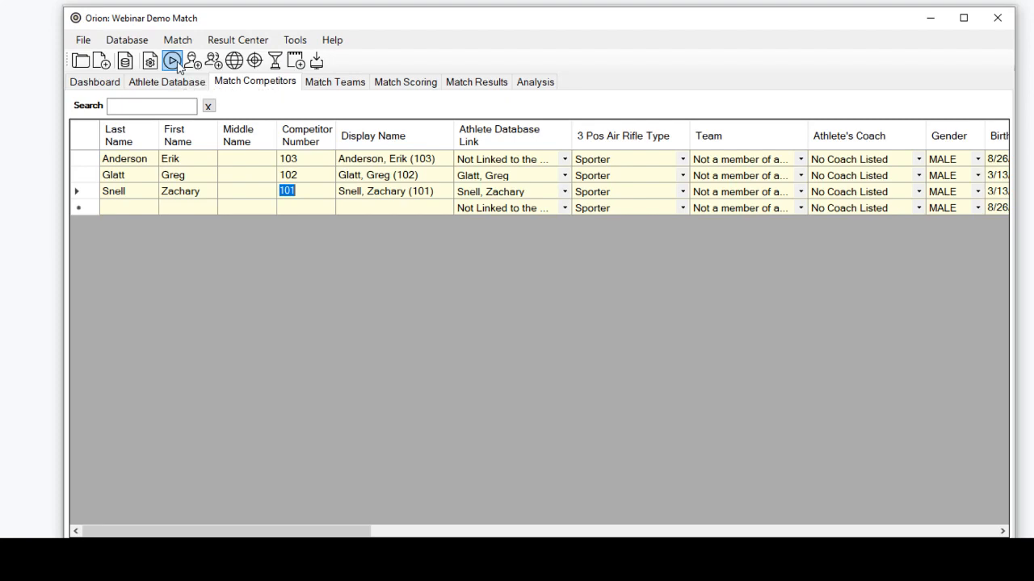
pyautogui.click(932, 19)
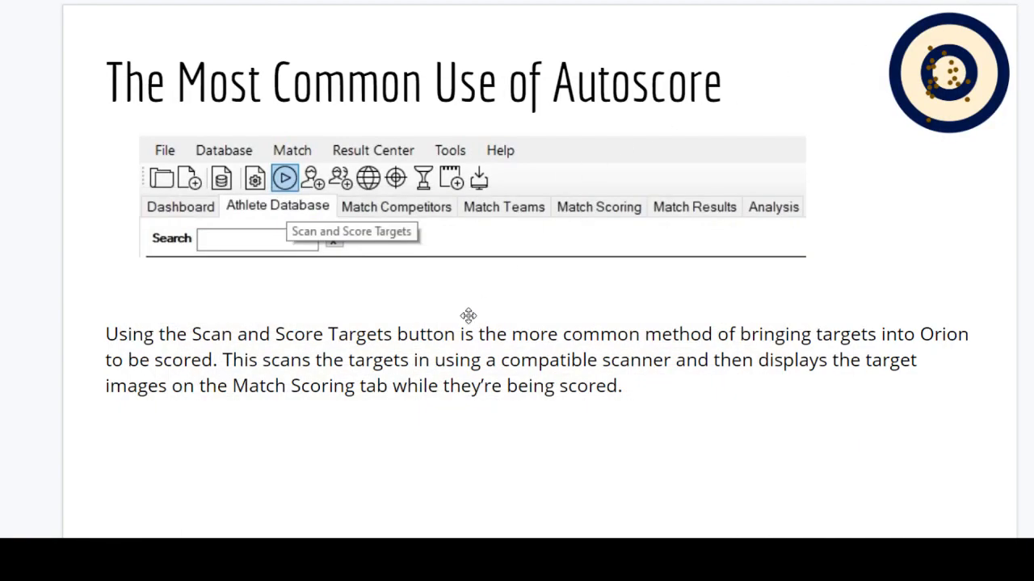
pyautogui.press('Right')
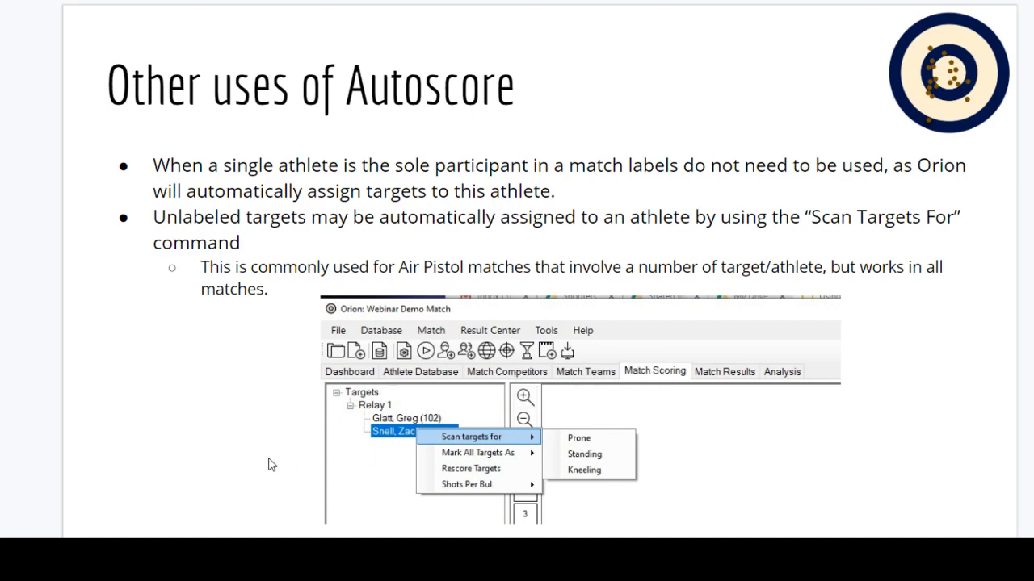
# Switch to Orion and show the Scan targets for position choices for the second athlete of Relay 1 in Match Scoring
pyautogui.moveTo(289, 577)
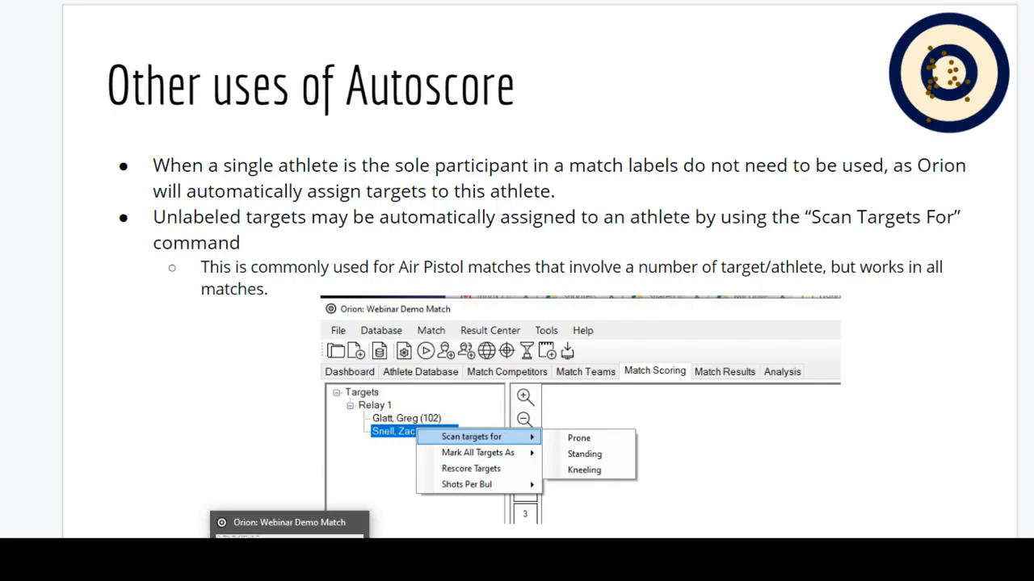
pyautogui.click(290, 525)
pyautogui.click(389, 87)
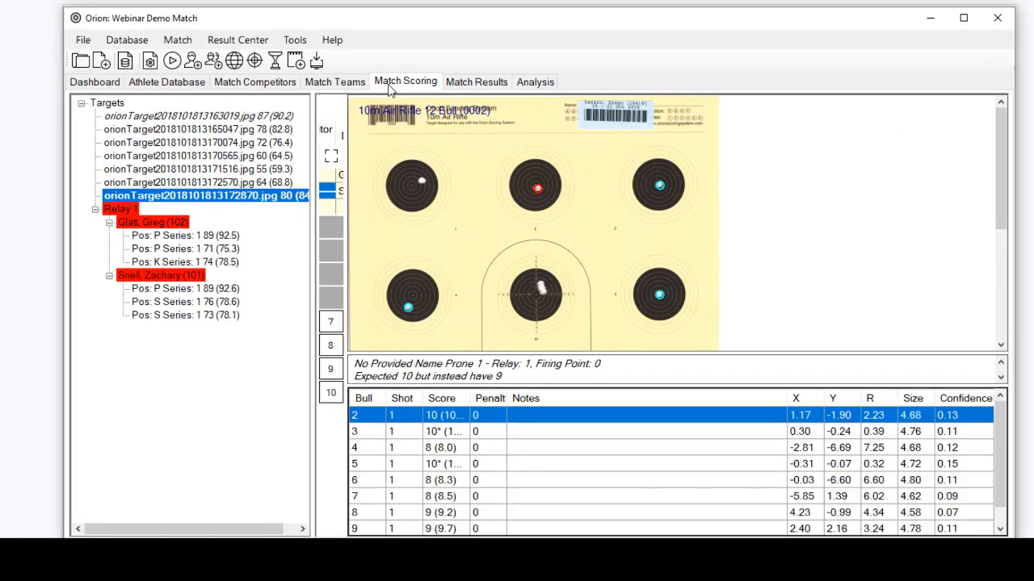
pyautogui.click(127, 276)
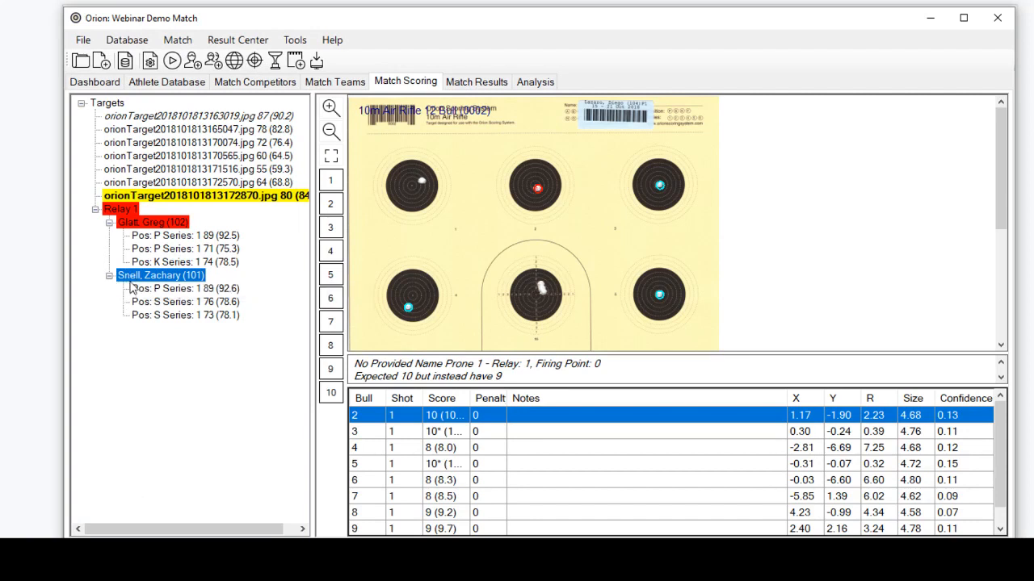
pyautogui.rightClick(131, 278)
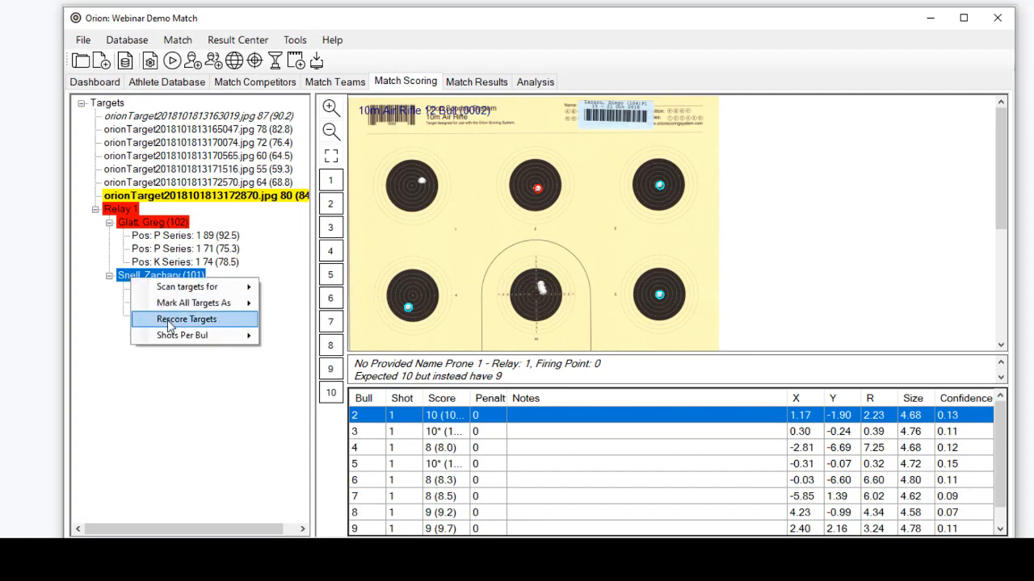
pyautogui.moveTo(173, 287)
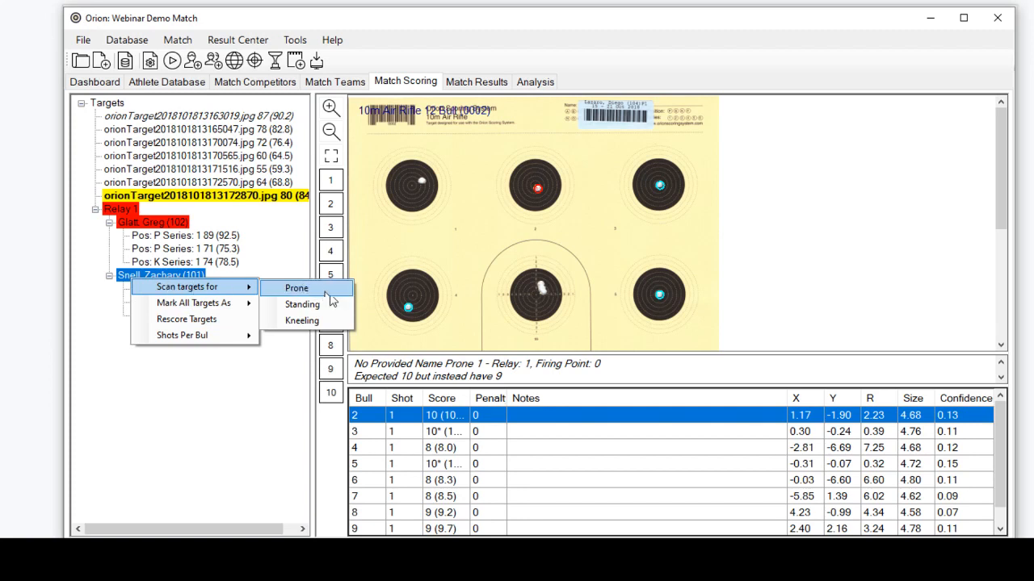